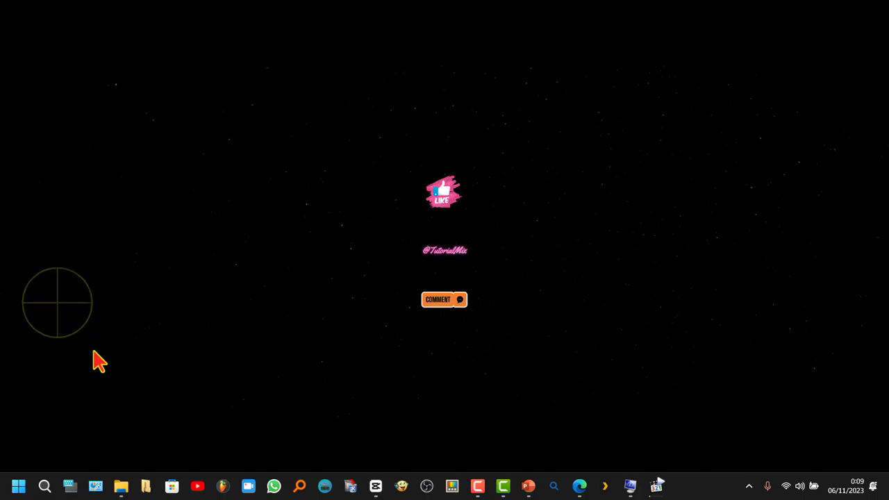
Step: Create a desktop shortcut to main.cpl and name it "Configuración ratón"
right_click(66, 316)
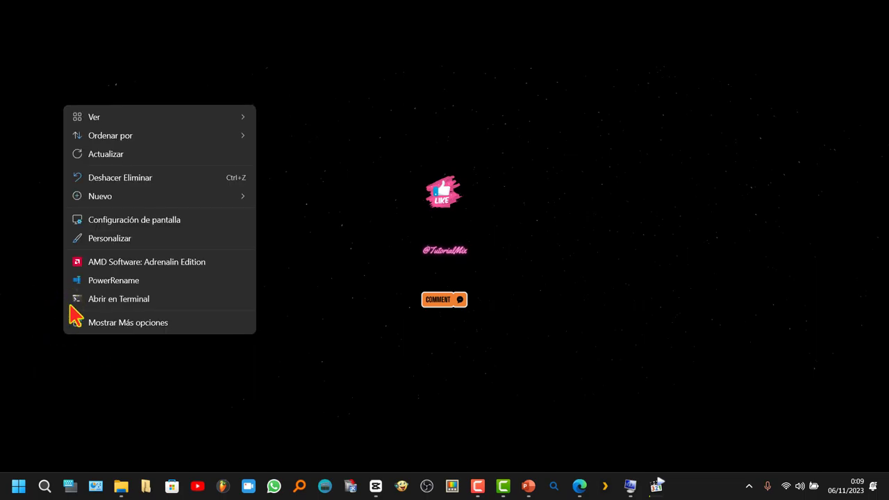
mouse_move(117, 204)
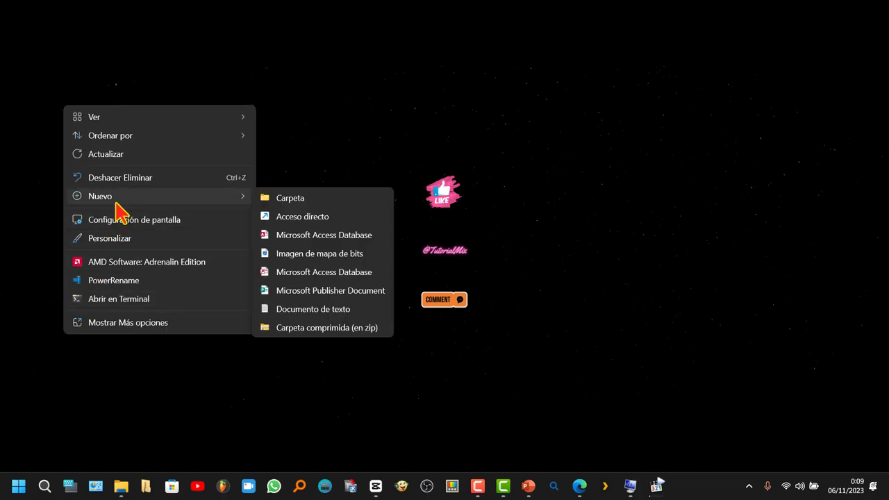
left_click(318, 218)
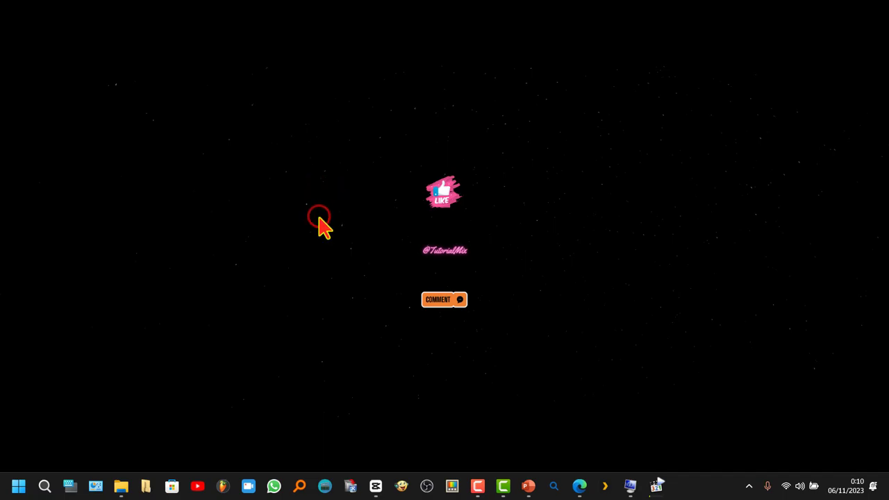
left_click_drag(399, 115, 195, 127)
left_click(176, 243)
type("main.cpl")
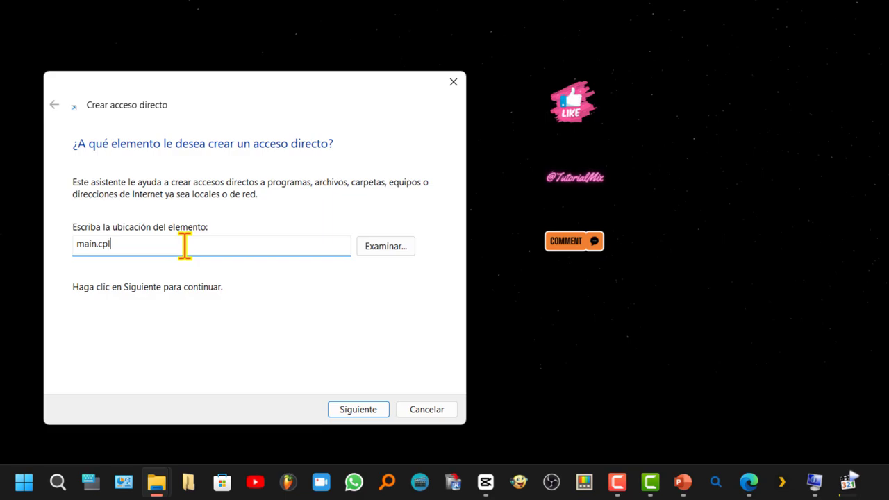
left_click(358, 410)
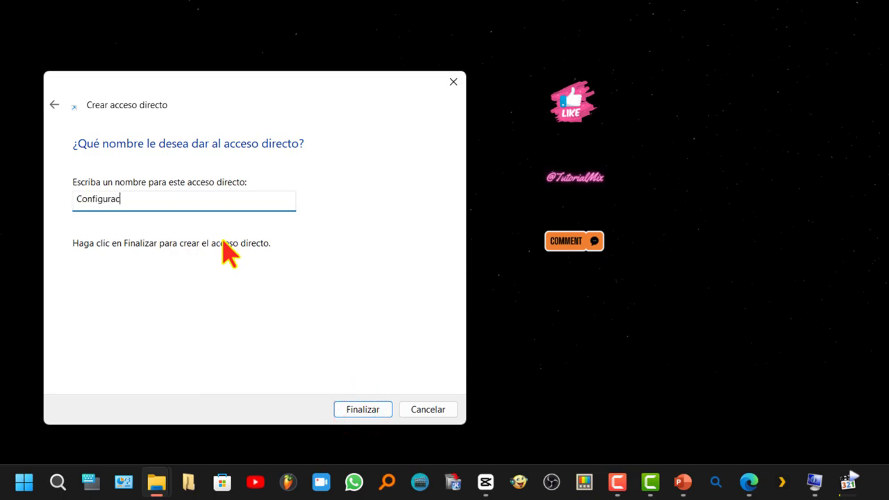
type("Configuración ratón")
left_click(364, 409)
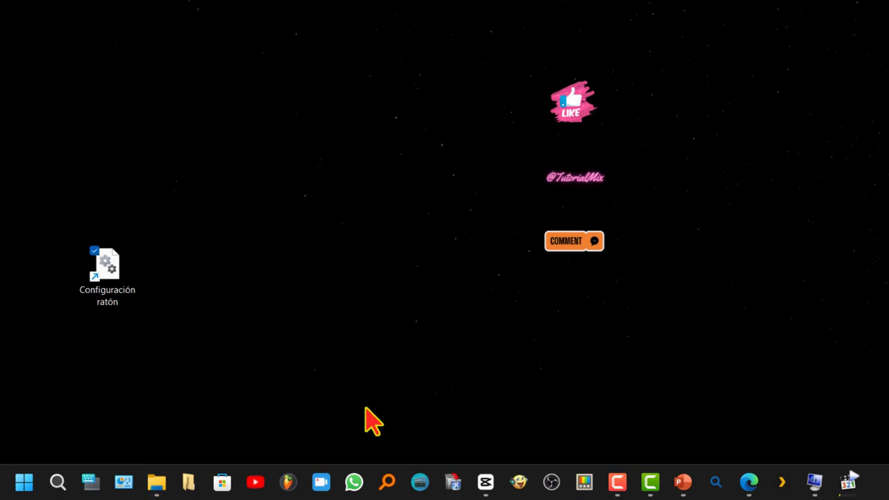
Step: Open the Configuración ratón shortcut and look through the mouse's button, pointer, pointer option, wheel and hardware settings
left_click(104, 259)
double_click(106, 258)
left_click_drag(357, 5, 327, 83)
left_click(209, 89)
left_click(259, 89)
left_click(318, 89)
left_click(353, 89)
left_click(317, 88)
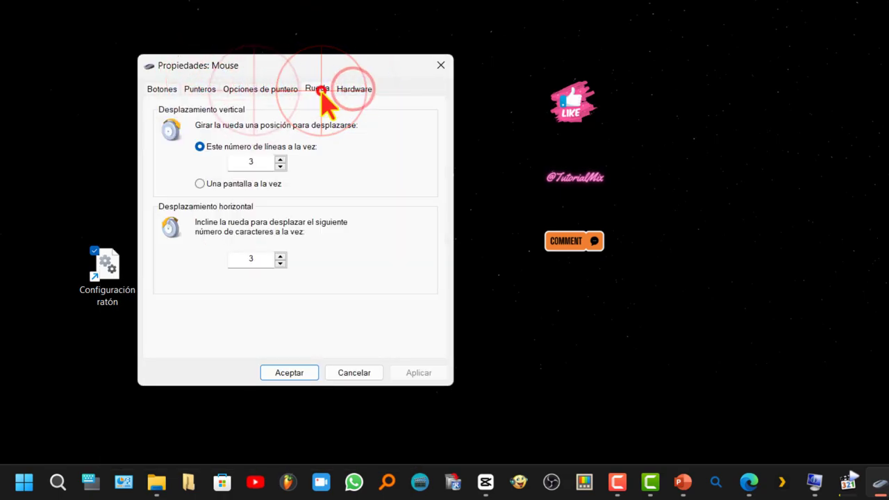
left_click(261, 89)
left_click(164, 88)
left_click(200, 89)
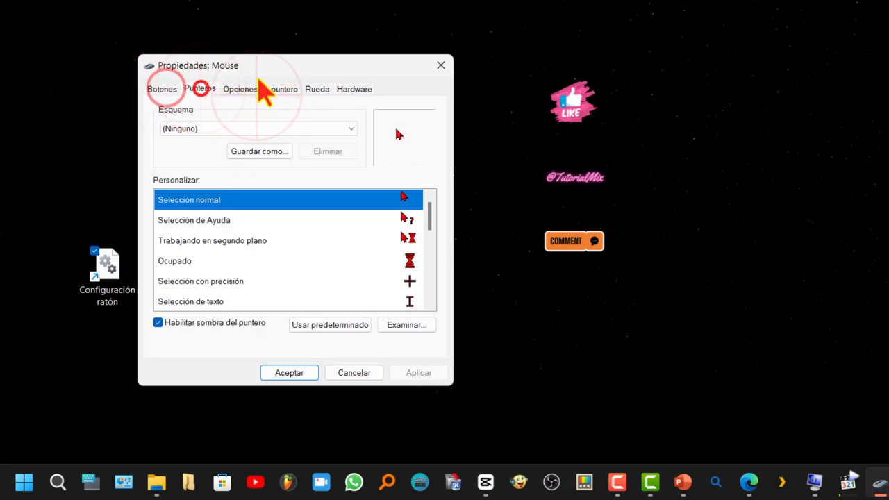
left_click(263, 89)
left_click(317, 89)
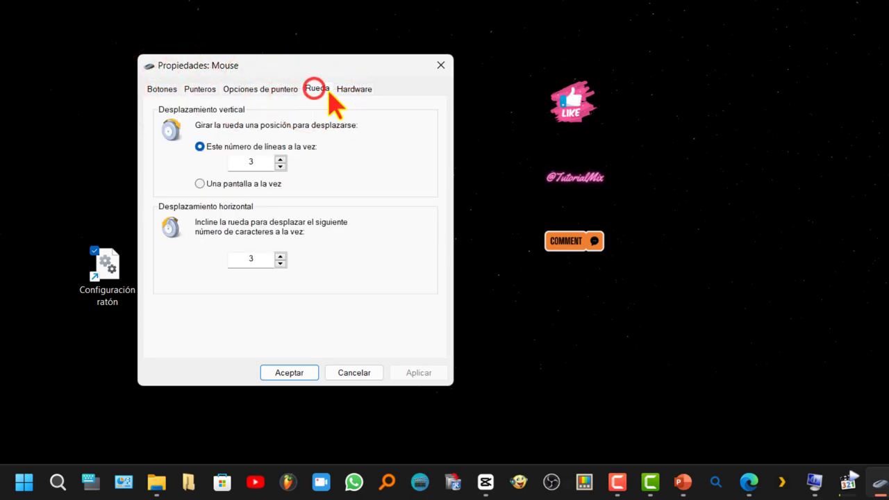
left_click(355, 89)
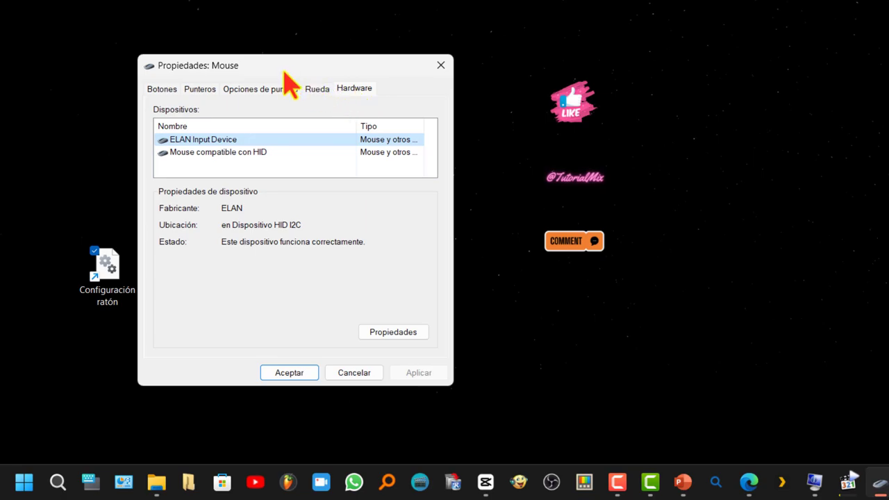
Step: View the ELAN Input Device's properties, return to the button settings, and close the mouse properties
left_click(393, 330)
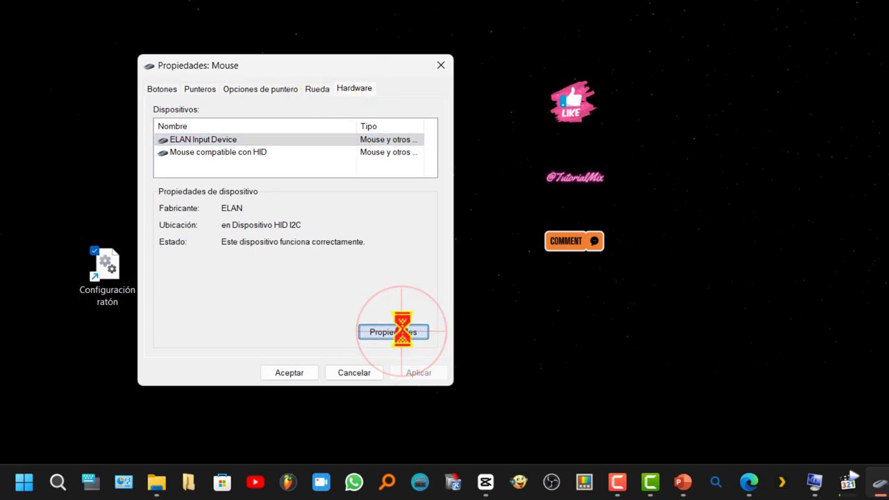
key("Escape")
left_click(167, 87)
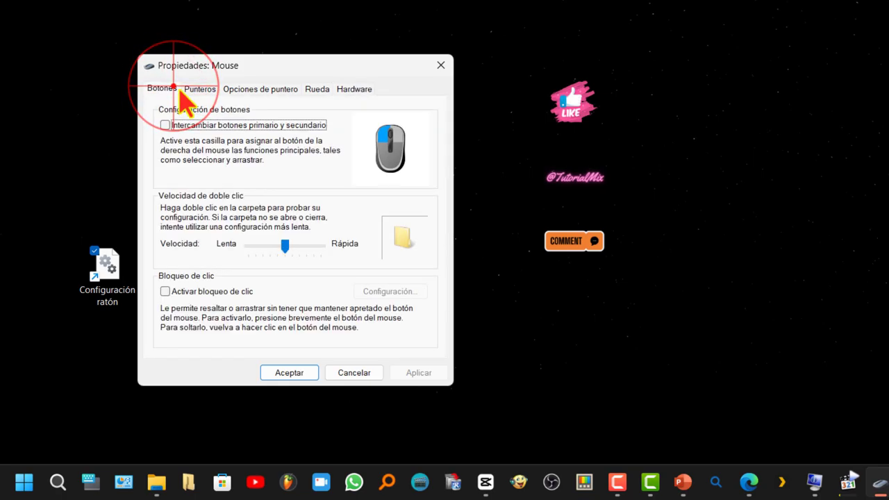
key("Escape")
Step: Change the Configuración ratón shortcut's target to "explorer C:\Windows\System32\main.cpl" and save its properties
left_click_drag(111, 276, 129, 298)
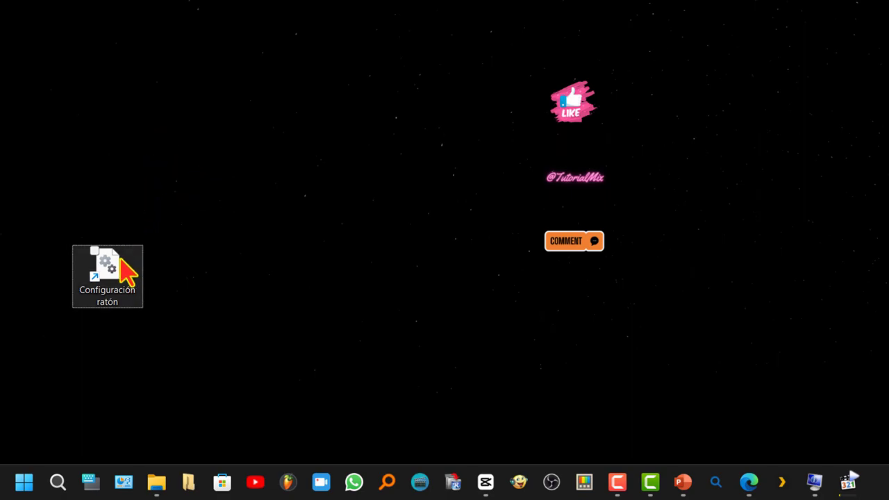
left_click(118, 267)
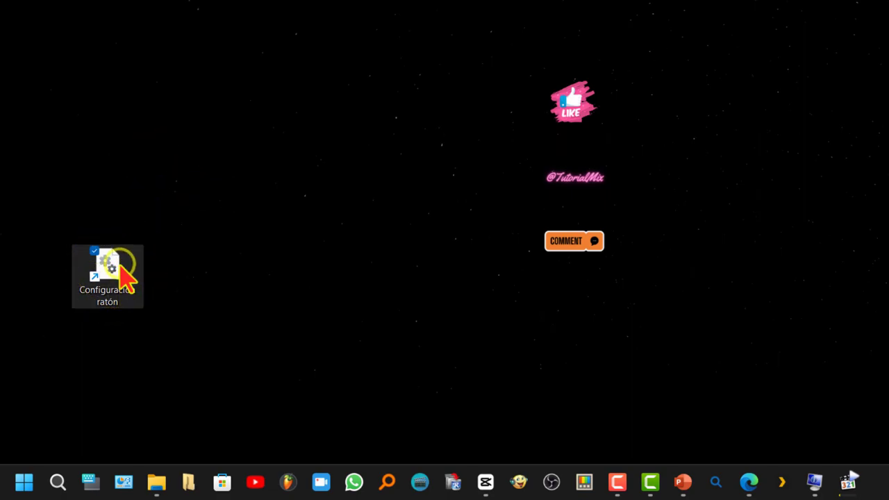
right_click(120, 268)
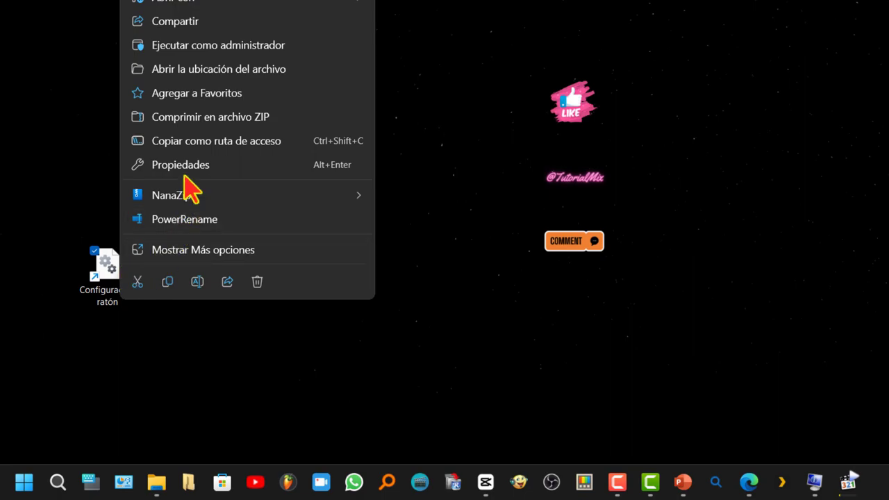
left_click(226, 169)
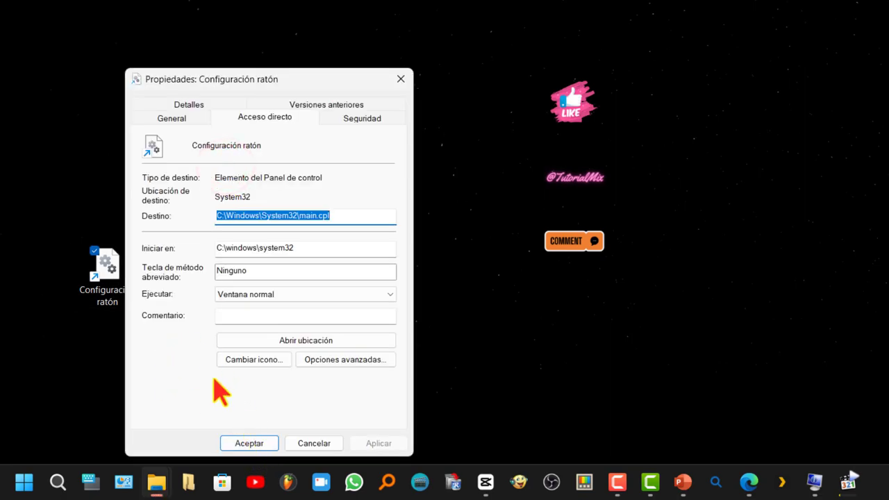
left_click(240, 221)
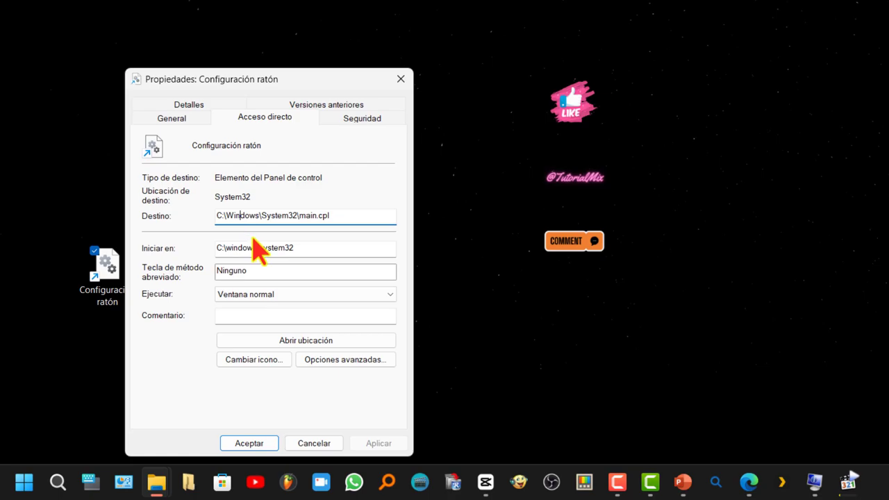
type("explorer")
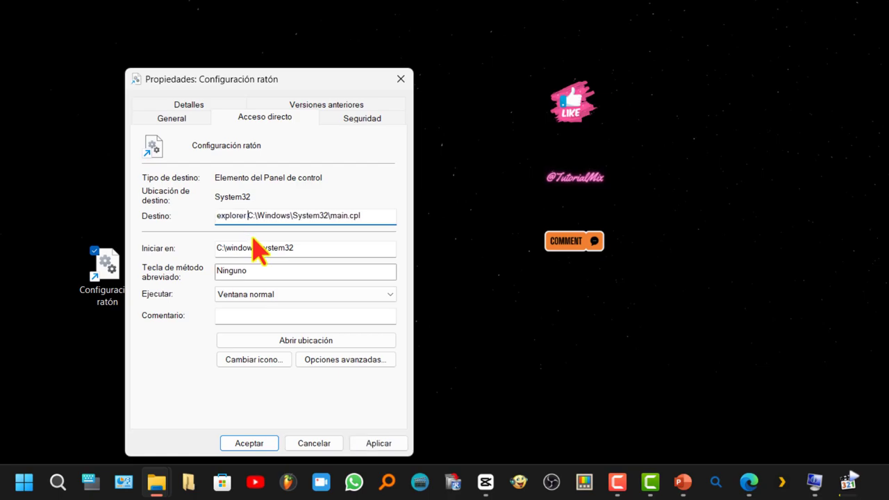
left_click(379, 443)
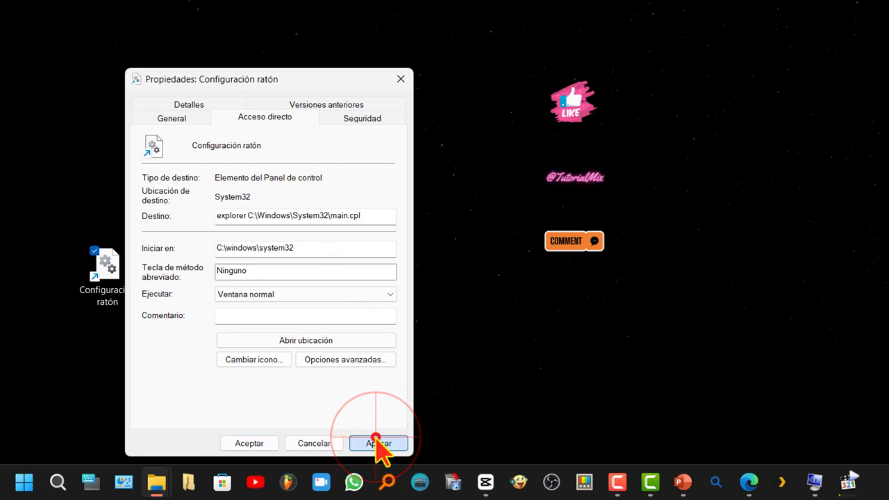
left_click(259, 442)
Step: Pin the Configuración ratón shortcut to the taskbar beside the search icon and test launching it from there
left_click(96, 260)
left_click_drag(100, 271, 89, 486)
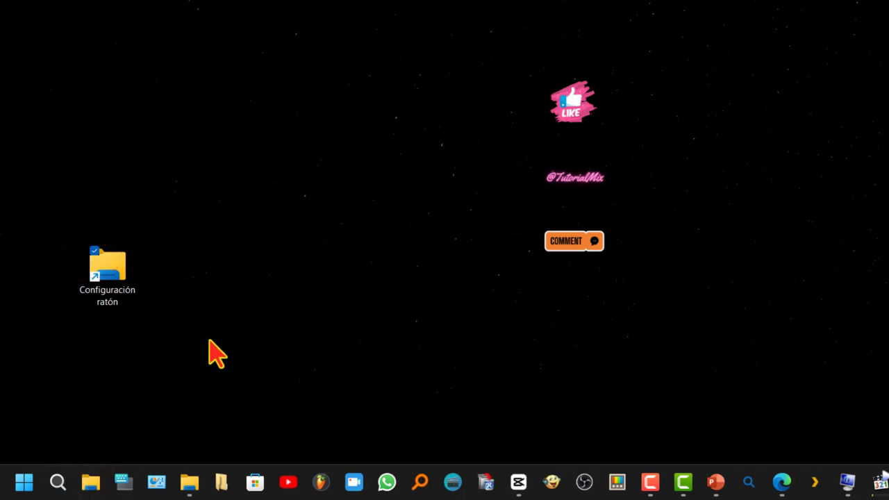
left_click(90, 482)
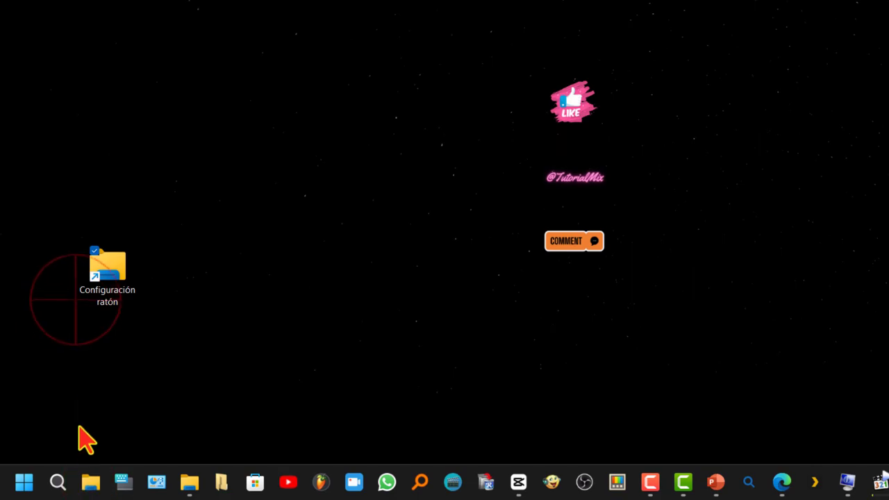
left_click(77, 302)
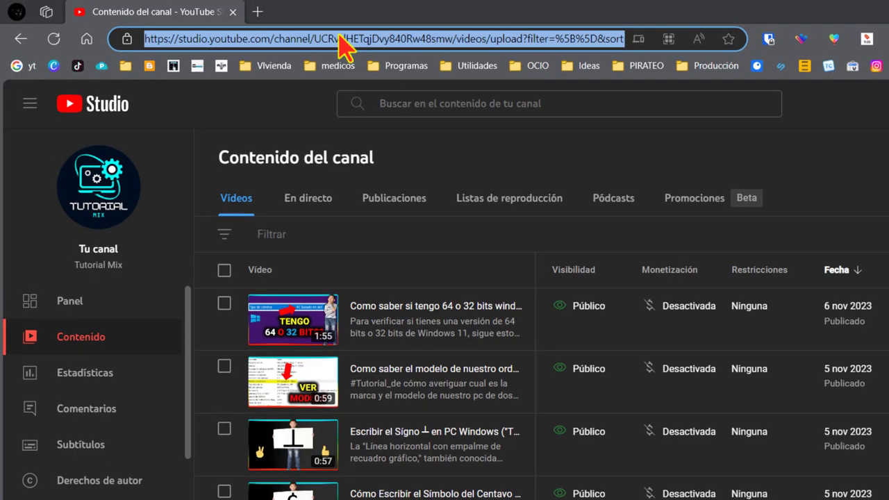
Step: Search the web for "icon icons" in the browser and open the Icon-Icons site
type("o")
key("BackSpace")
type("icon icons")
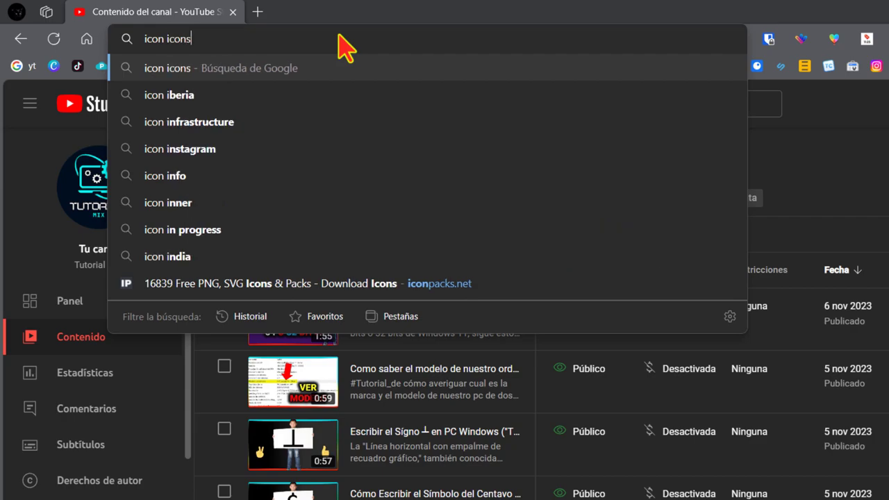
key("Return")
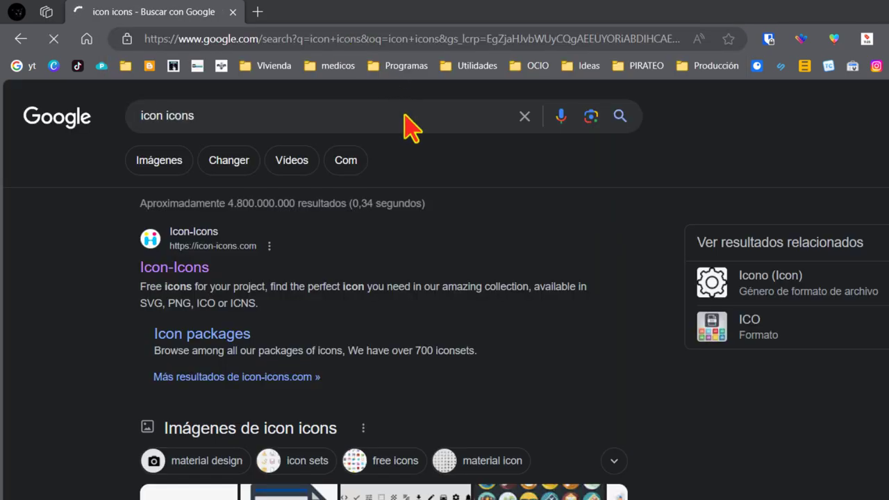
left_click(199, 267)
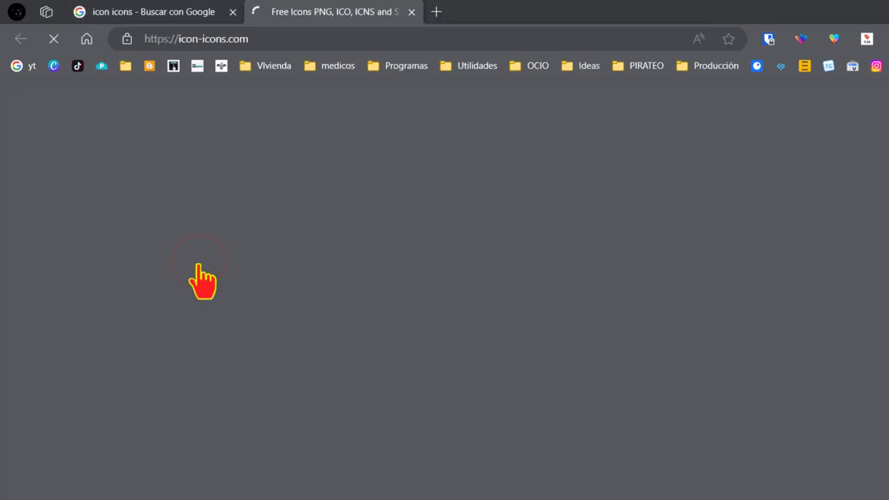
Step: Search Icon-Icons for "ratón" and open the page of the white computer mouse icon
scroll(410, 351, "down", 2)
scroll(417, 350, "up", 2)
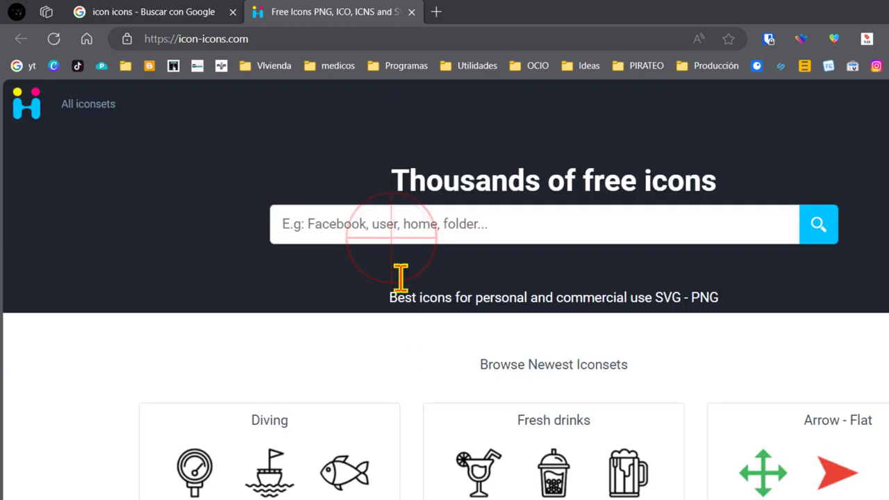
left_click(399, 236)
type("ra")
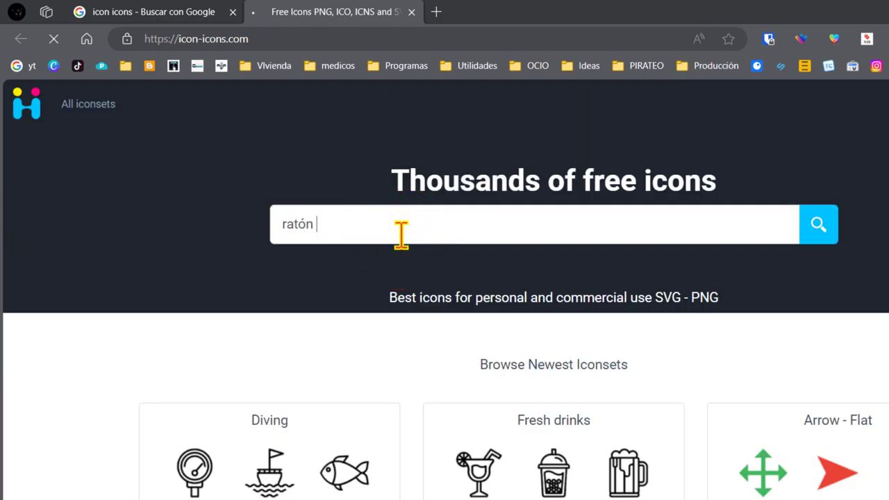
type("tón")
key("Return")
left_click(701, 284)
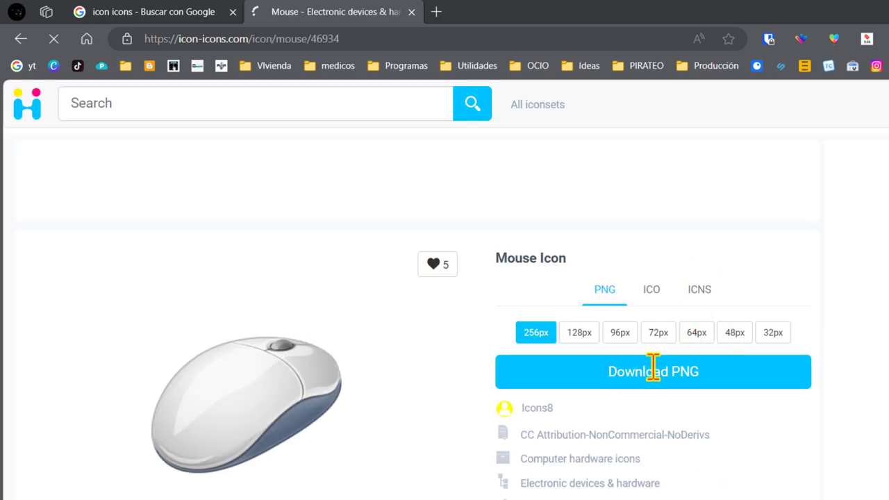
Step: Download the mouse icon in ICO format at 256px, dismissing the requests to allow ads
left_click(652, 290)
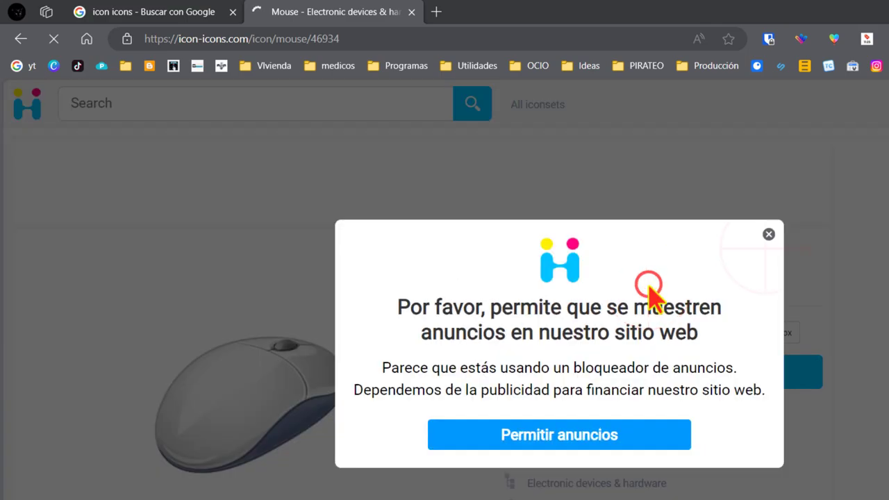
left_click(769, 234)
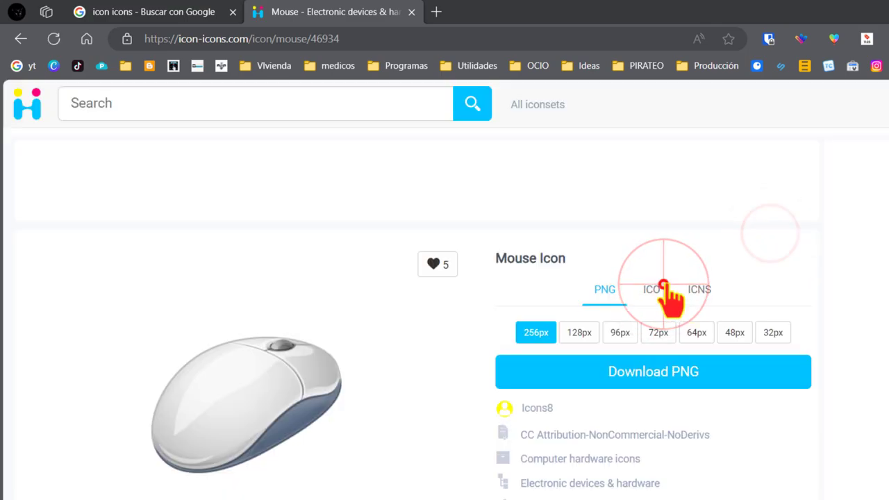
left_click(656, 286)
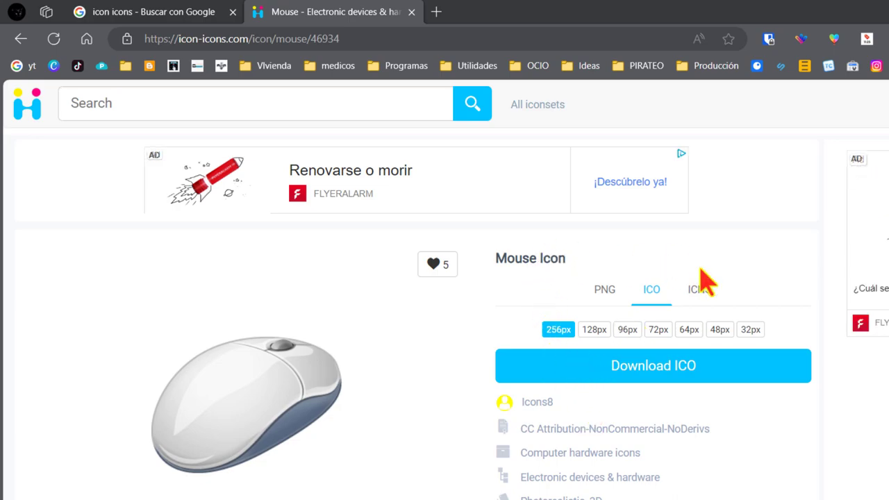
left_click(655, 361)
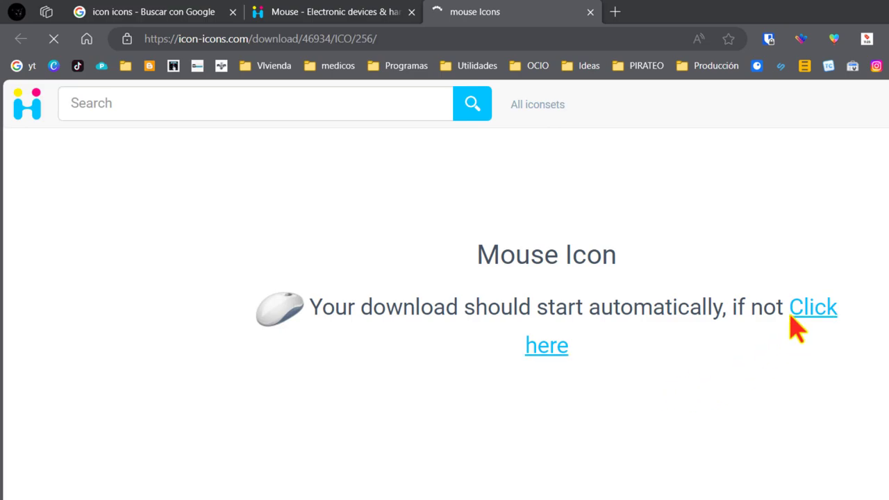
left_click(808, 308)
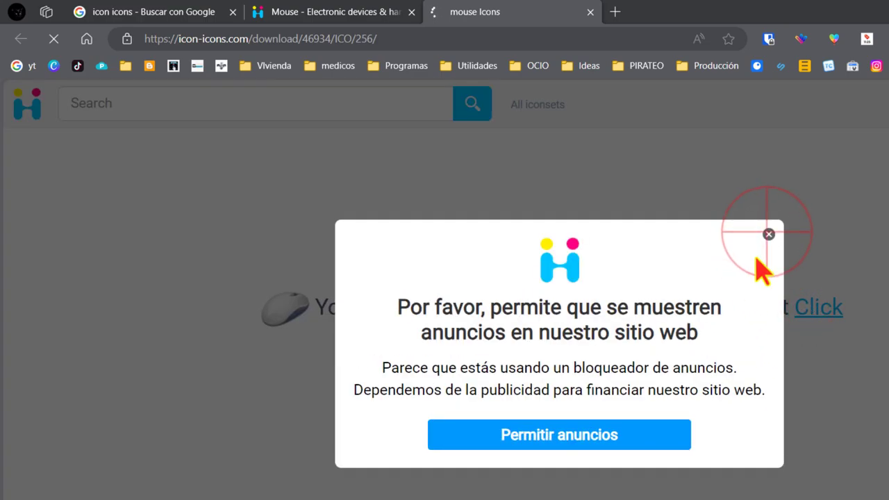
left_click(769, 232)
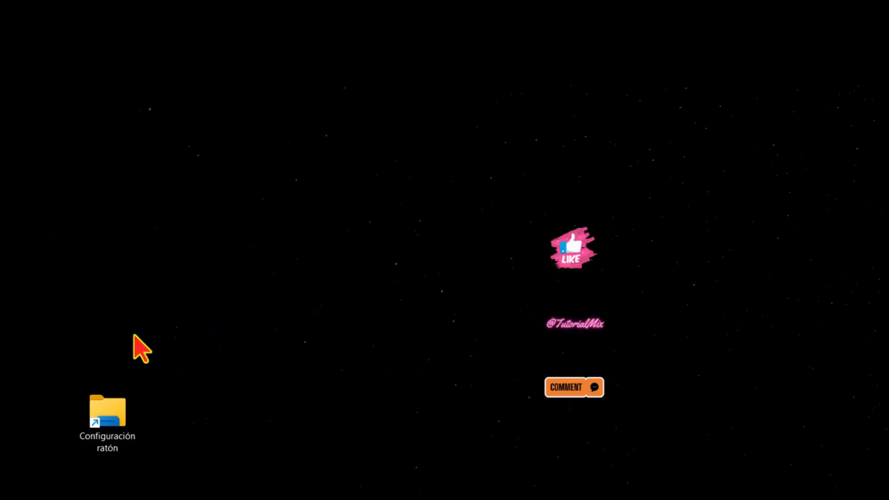
Step: Change the icon of the Configuración ratón desktop shortcut to the mouse ICO file from the Downloads folder and apply it
left_click(117, 400)
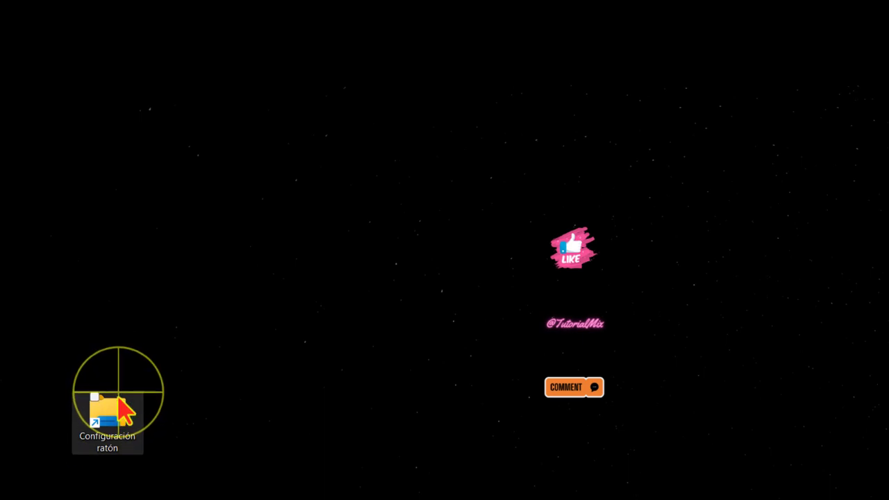
right_click(118, 414)
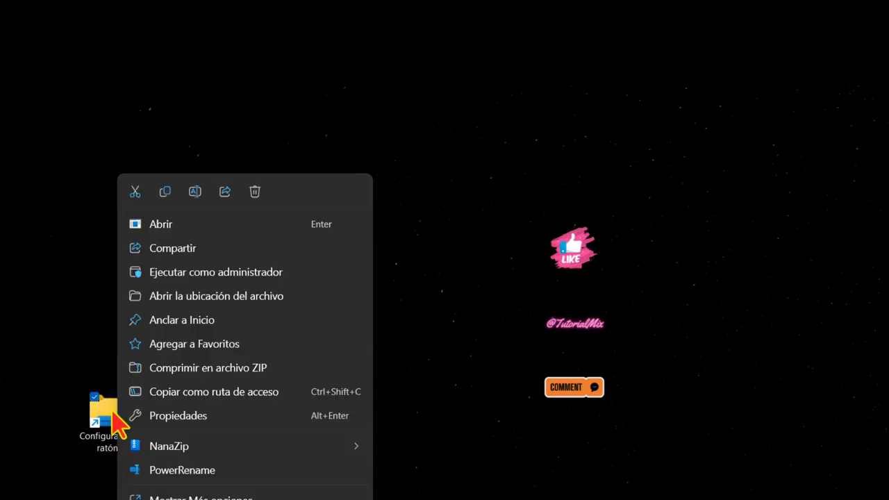
left_click(192, 416)
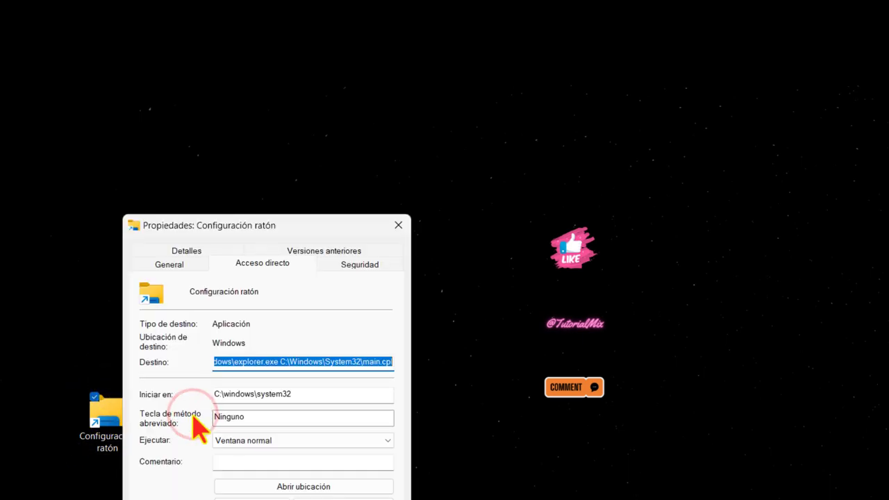
left_click(262, 359)
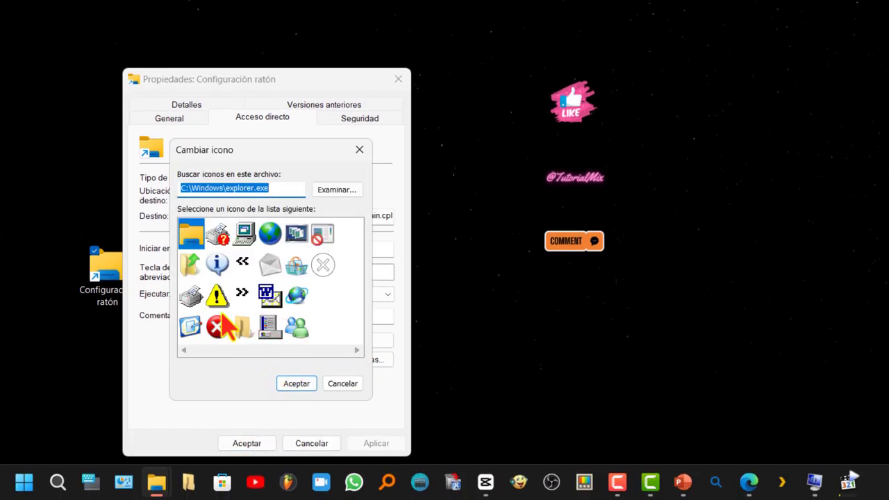
left_click(334, 190)
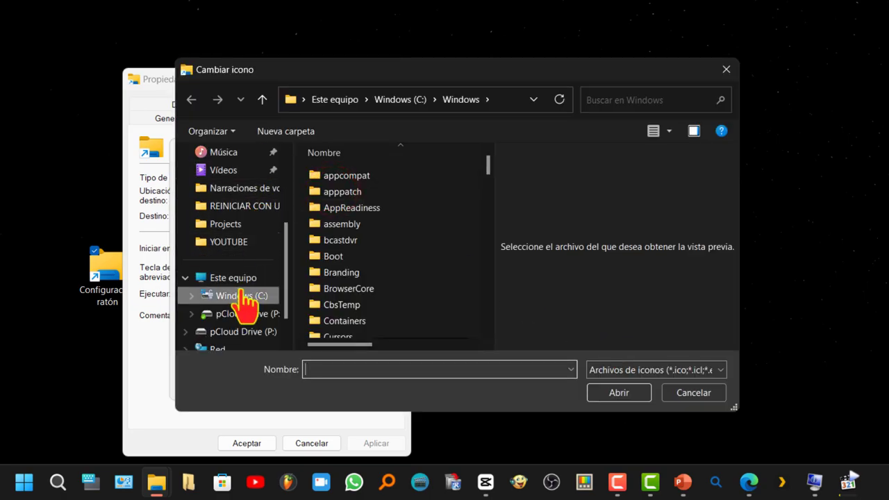
scroll(239, 277, "up", 3)
left_click(240, 226)
double_click(358, 197)
left_click(305, 381)
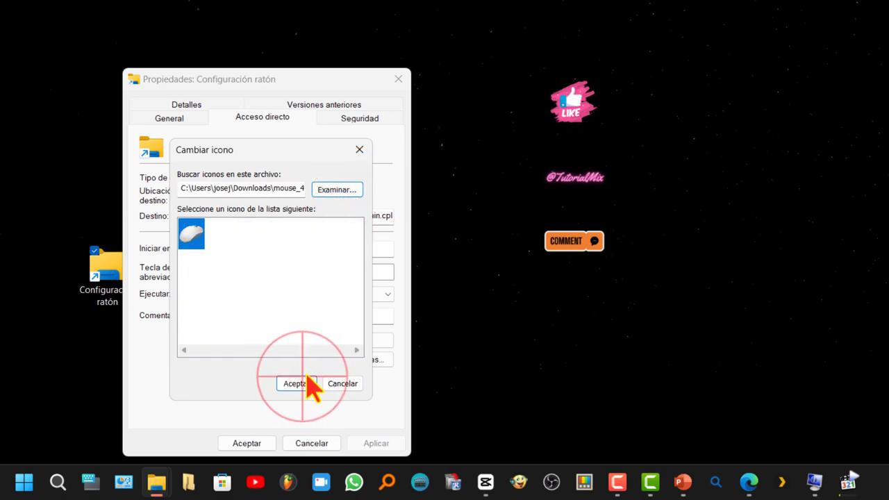
left_click(376, 443)
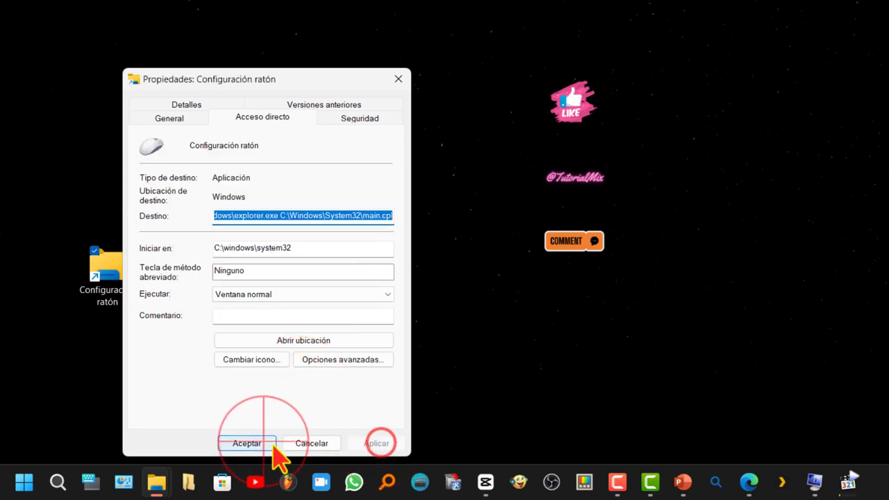
left_click(257, 443)
Step: Move the Configuración ratón shortcut to the left edge of the desktop and assign it the shortcut key CTRL + ALT + J
left_click(142, 262)
left_click_drag(144, 261, 69, 270)
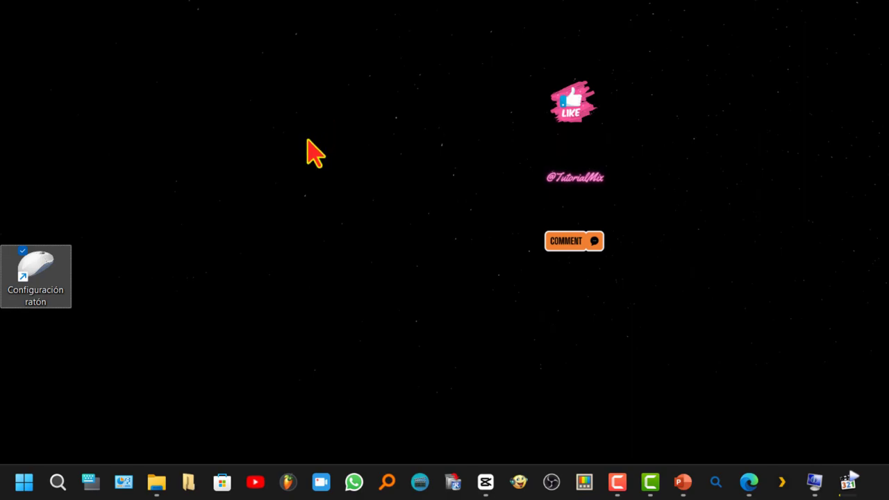
right_click(46, 263)
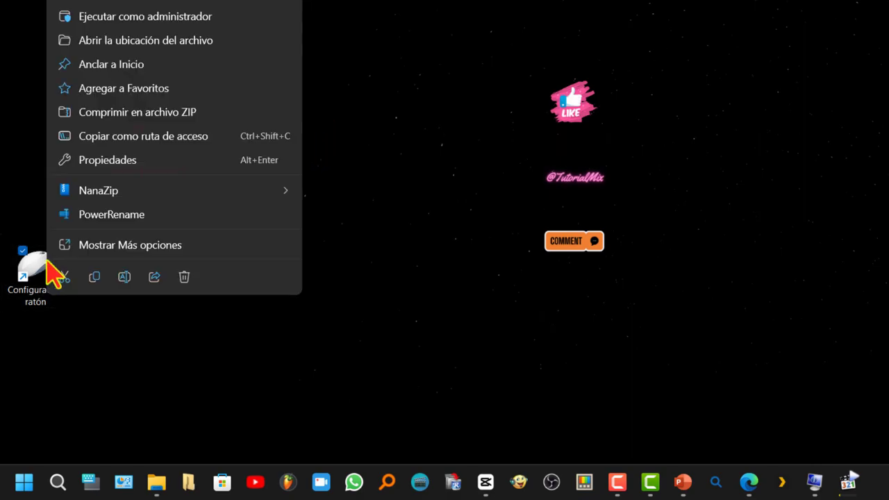
left_click(145, 161)
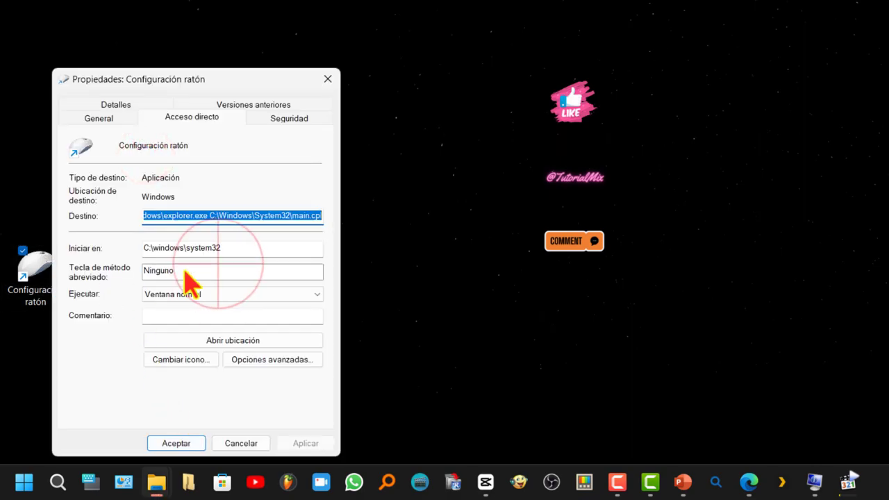
left_click(227, 271)
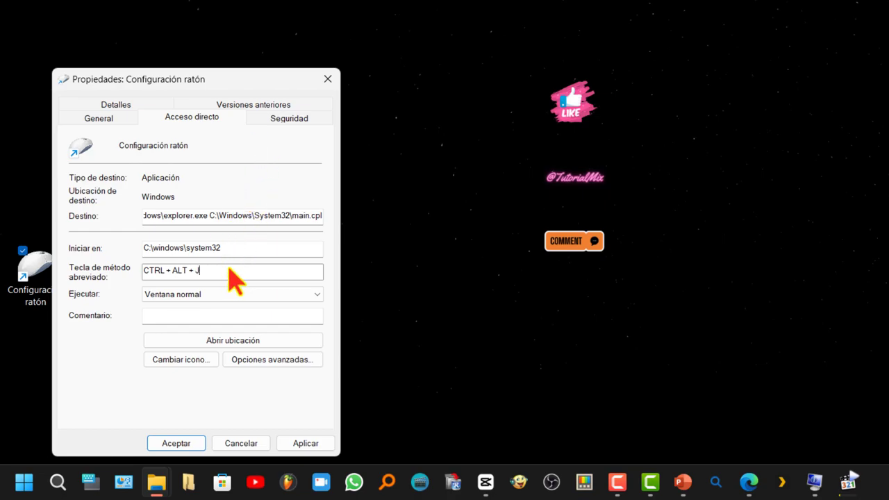
left_click(307, 445)
left_click(197, 444)
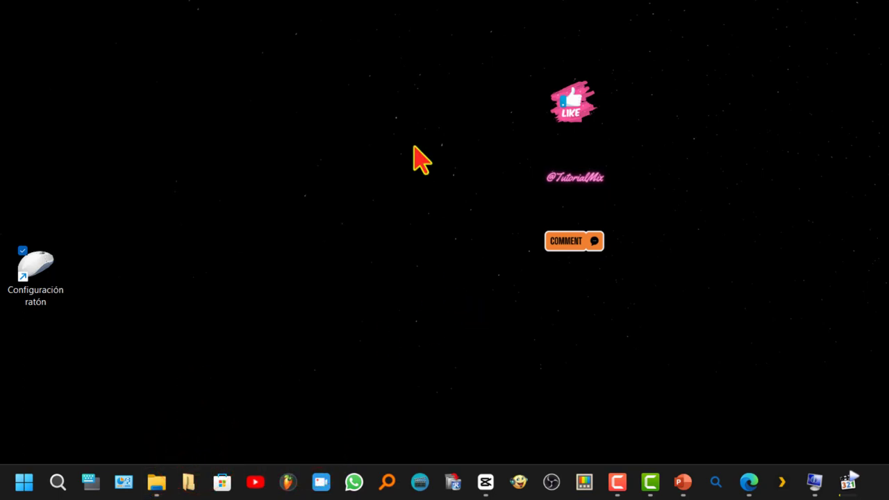
Step: Bring up the Run dialog using the on-screen keyboard and select the main.cpl command in its entry
key("ctrl+super+o")
left_click(181, 388)
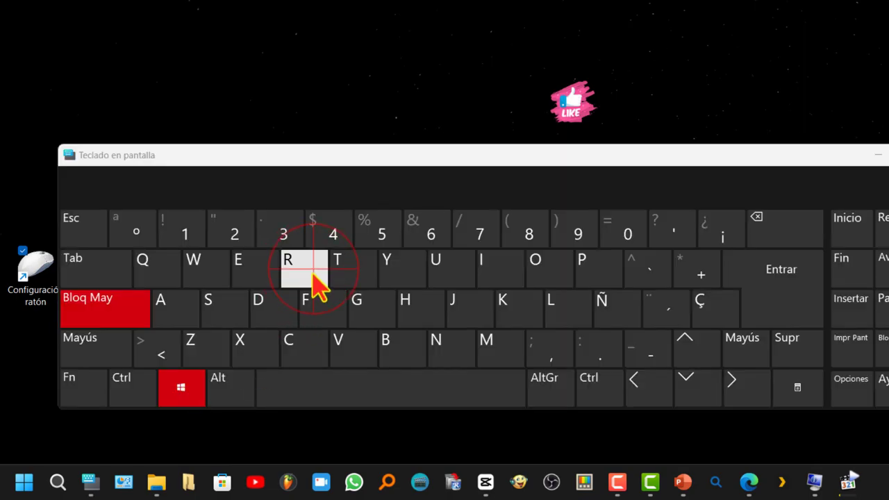
left_click(311, 270)
left_click(104, 308)
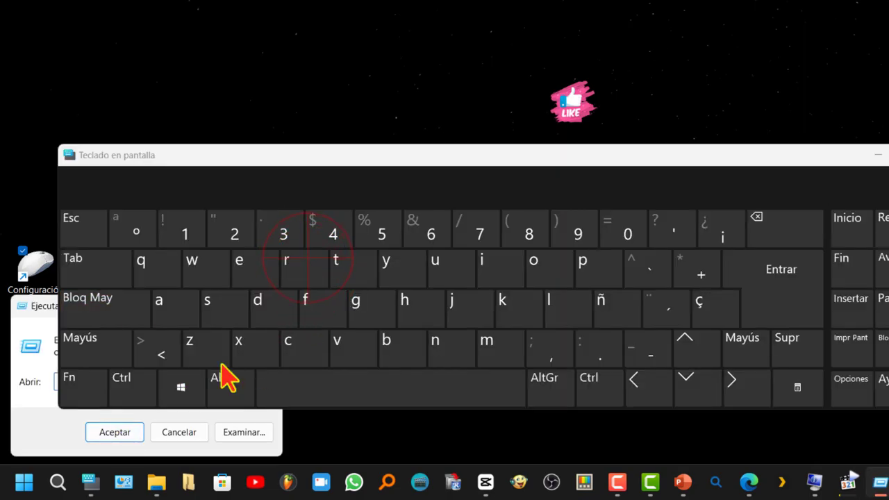
left_click(181, 388)
left_click(311, 271)
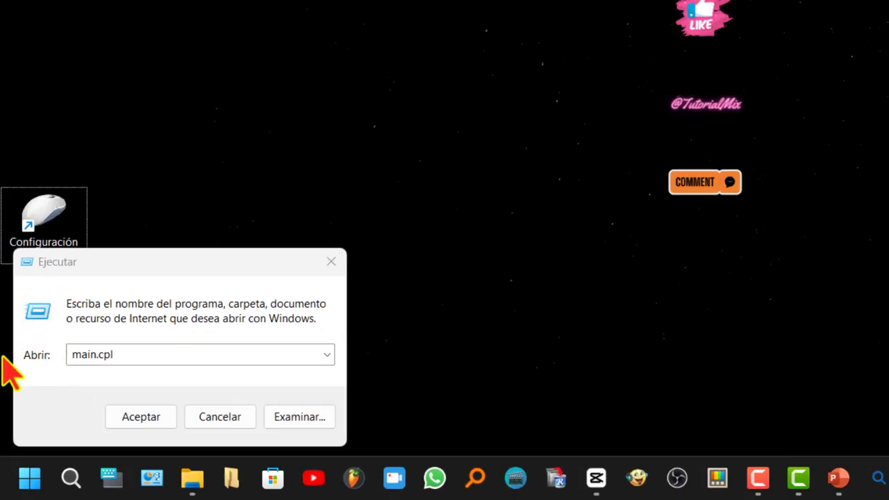
left_click(90, 357)
left_click_drag(141, 358, 38, 361)
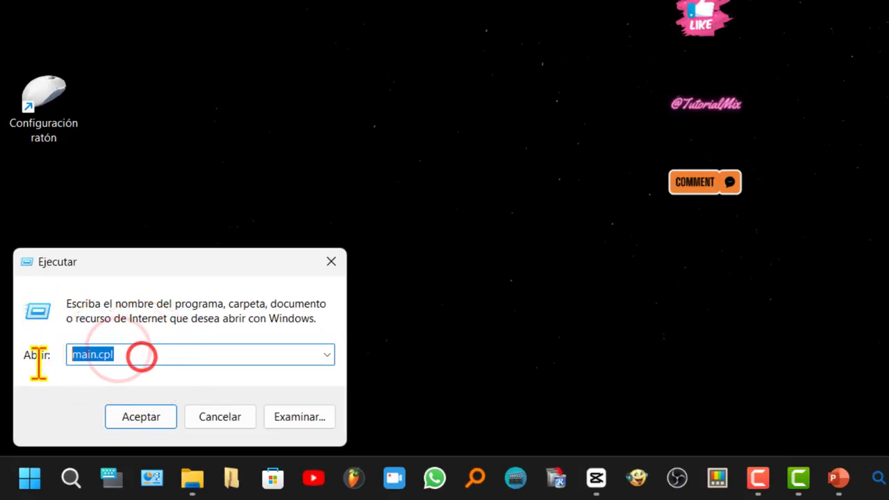